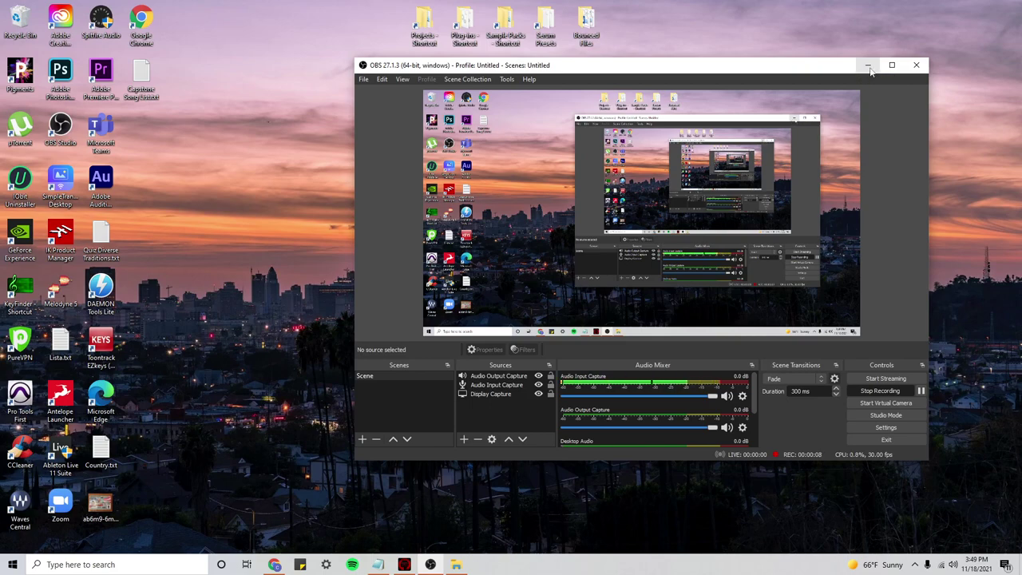
Minimize the OBS Studio window to reveal the Windows desktop.
{"action": "left_click", "coordinate": [869, 67]}
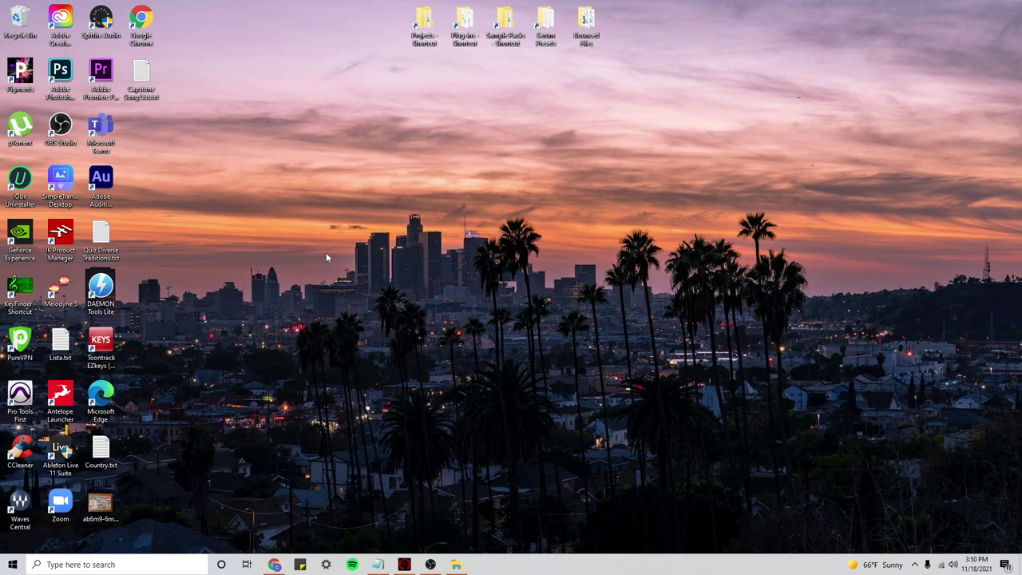
Launch Device Manager via a 'device' search, collapse Network adapters and expand Universal Serial Bus controllers.
{"action": "key", "text": "super"}
{"action": "type", "text": "de"}
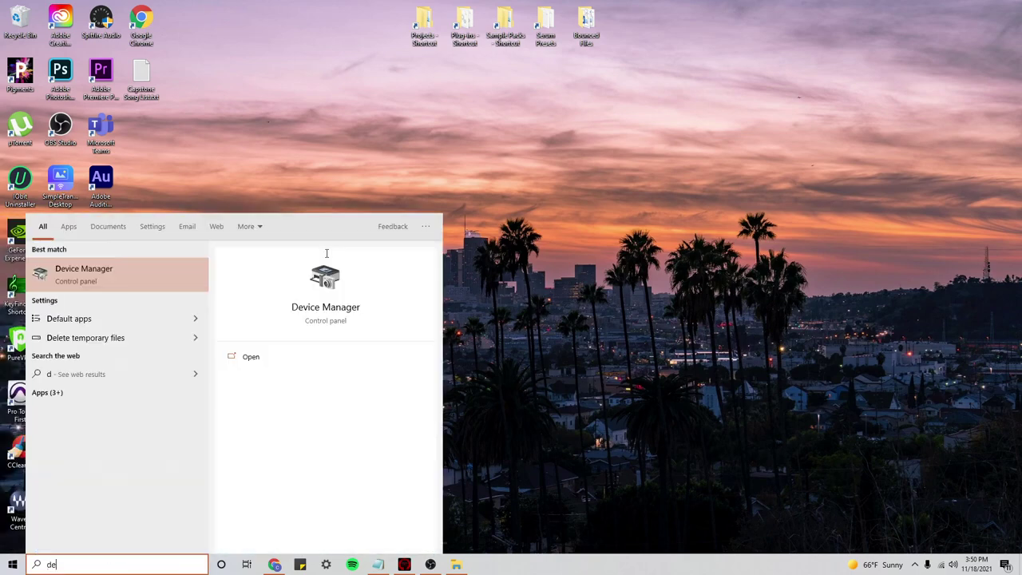
{"action": "type", "text": "vice"}
{"action": "key", "text": "Return"}
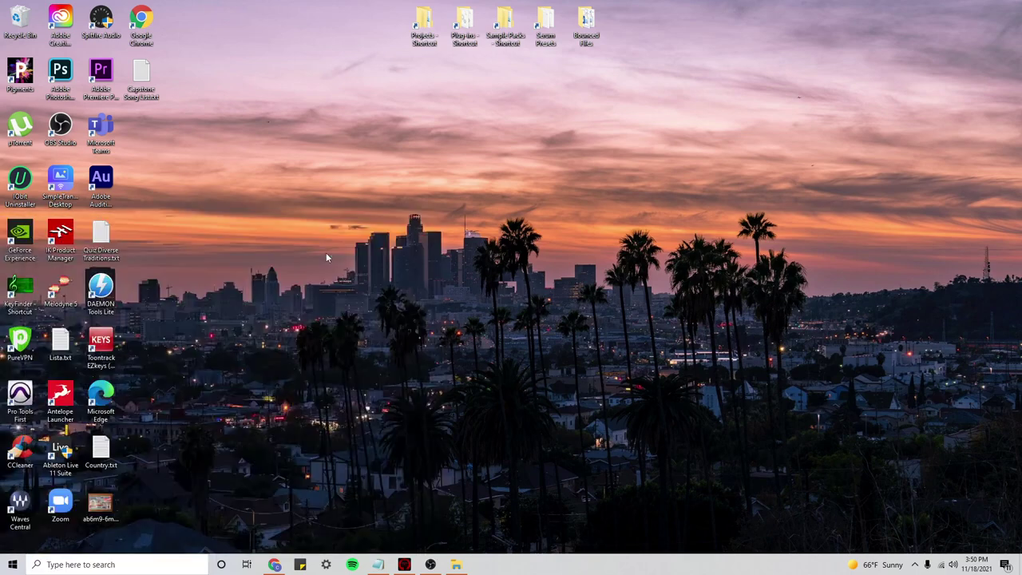
{"action": "scroll", "coordinate": [106, 209], "scroll_direction": "down", "scroll_amount": 4}
{"action": "scroll", "coordinate": [107, 210], "scroll_direction": "up", "scroll_amount": 4}
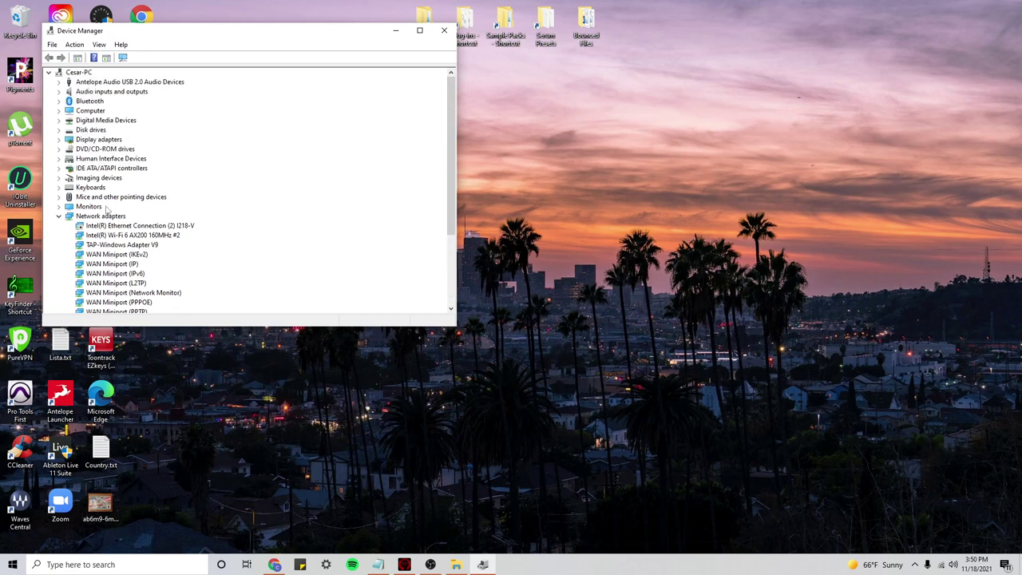
{"action": "left_click", "coordinate": [59, 216]}
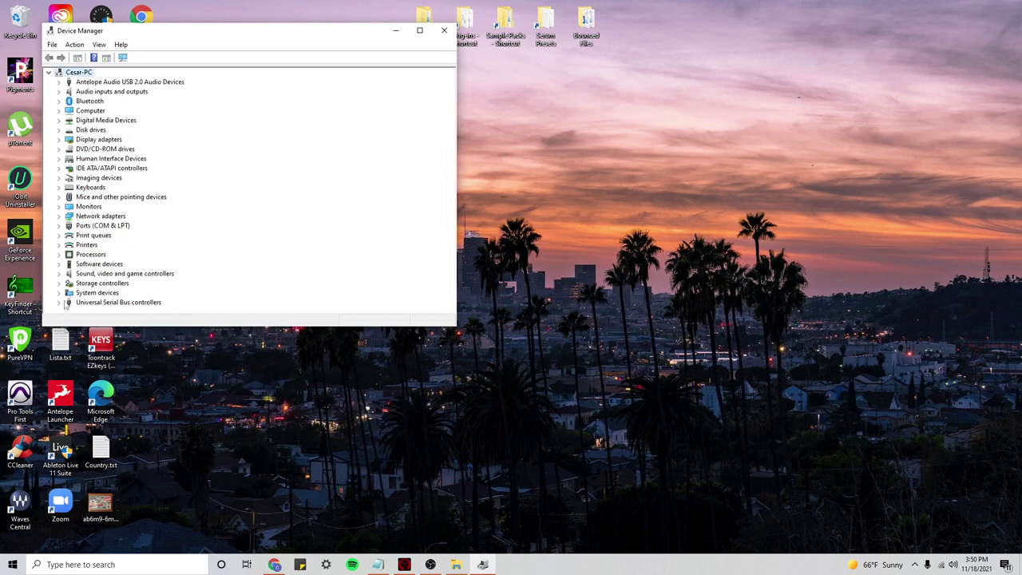
{"action": "left_click", "coordinate": [60, 303]}
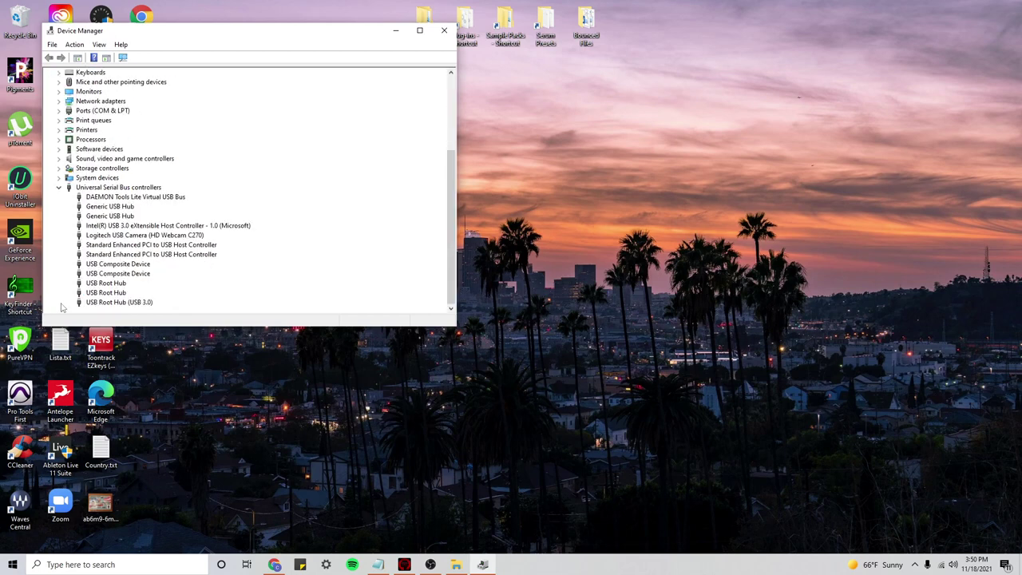
Uncheck 'Allow the computer to turn off this device to save power' for USB Root Hub (USB 3.0).
{"action": "double_click", "coordinate": [141, 305]}
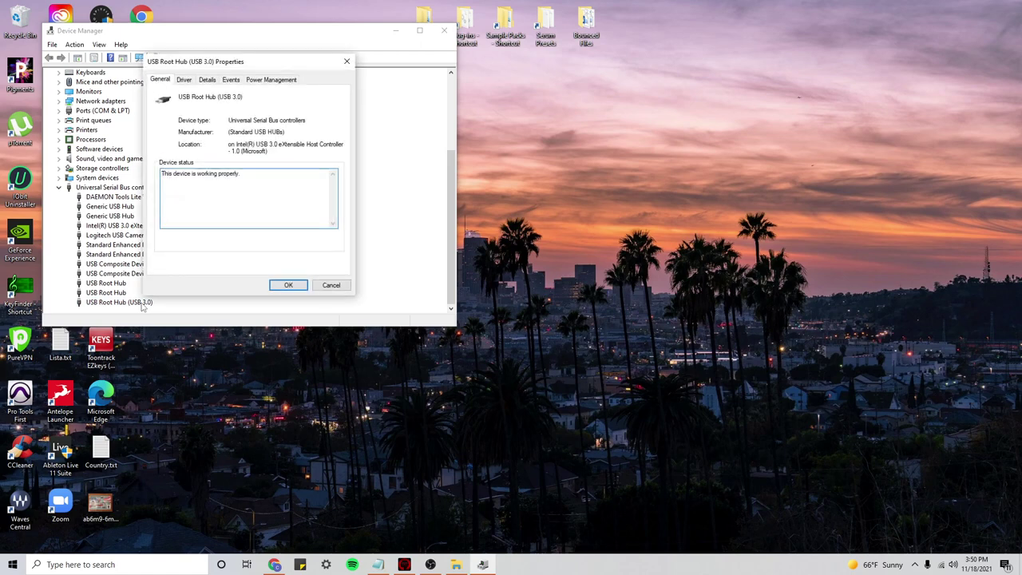
{"action": "left_click", "coordinate": [286, 83]}
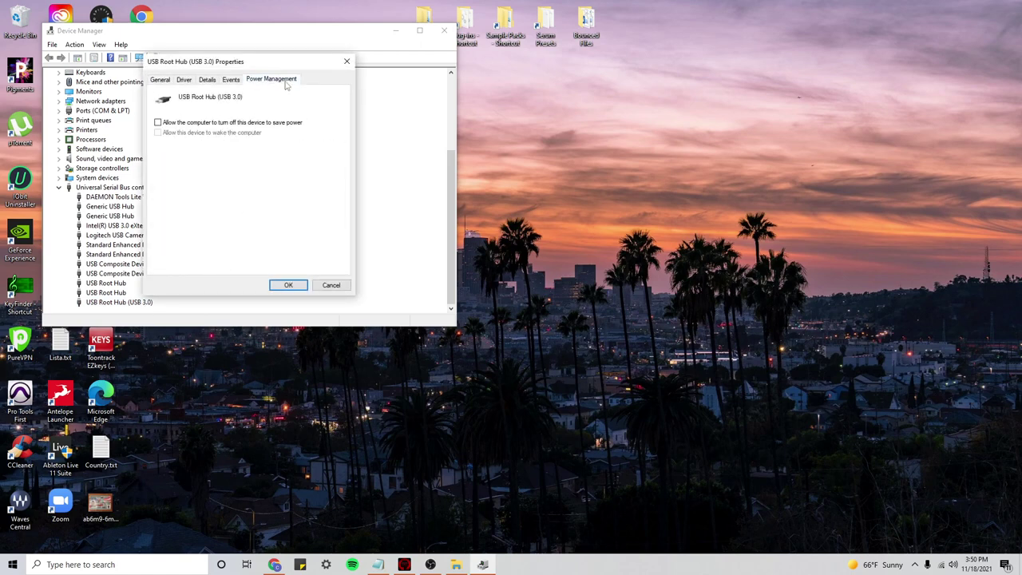
{"action": "left_click", "coordinate": [158, 123]}
{"action": "left_click", "coordinate": [289, 285]}
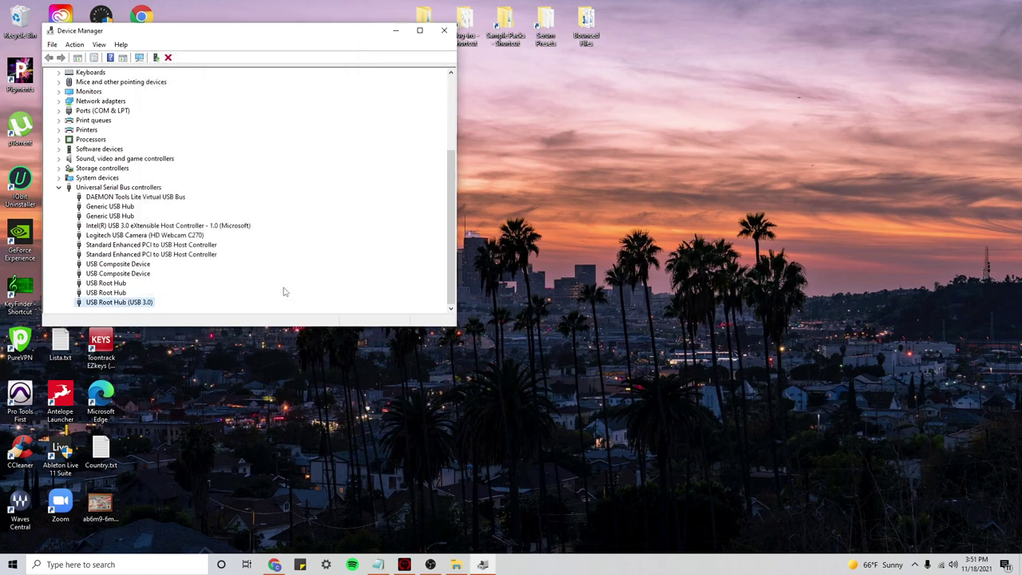
Check the Power Management setting on both USB Root Hubs, leaving power-off disallowed.
{"action": "double_click", "coordinate": [119, 293]}
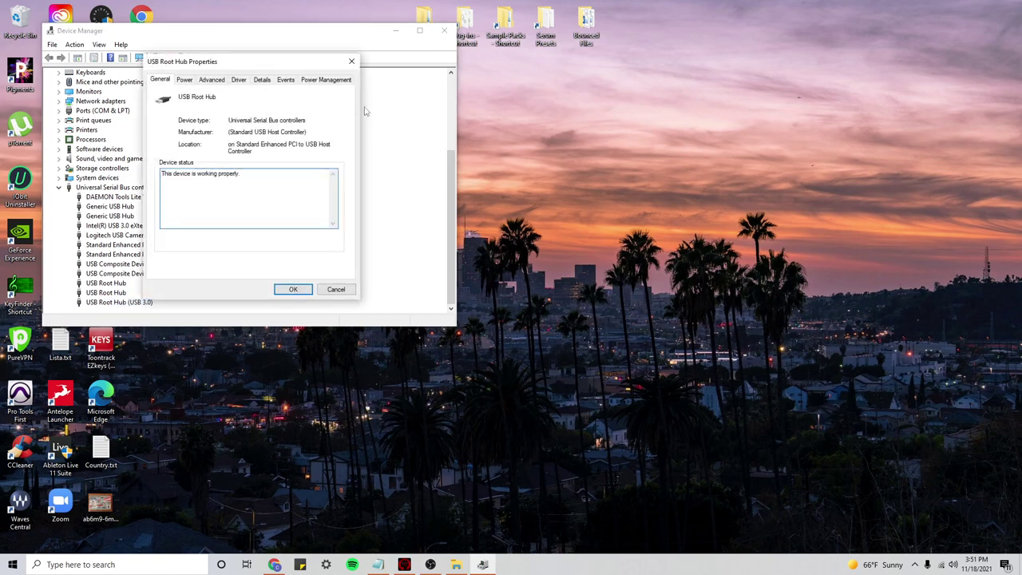
{"action": "left_click", "coordinate": [326, 83]}
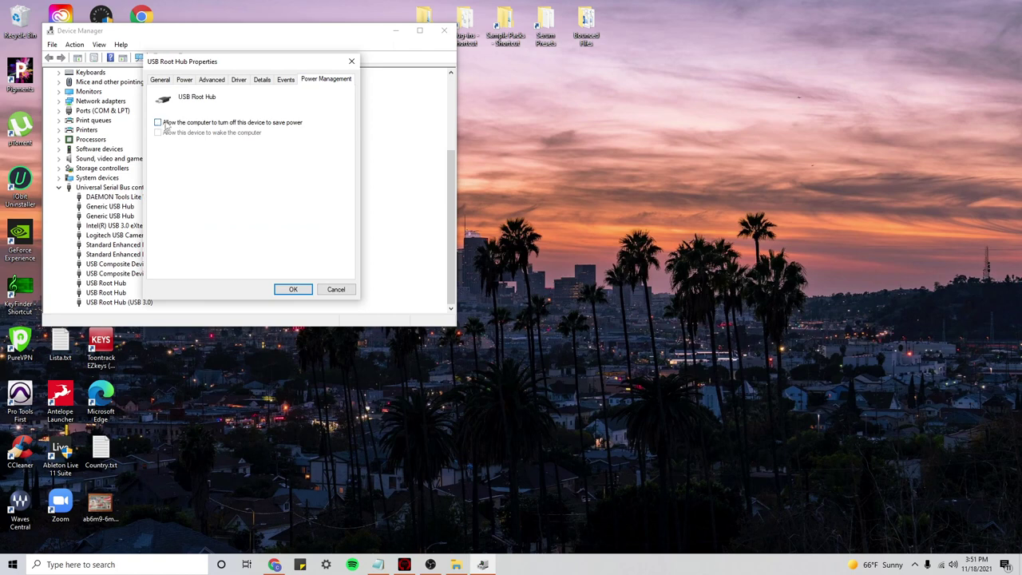
{"action": "left_click", "coordinate": [293, 289]}
{"action": "double_click", "coordinate": [111, 283]}
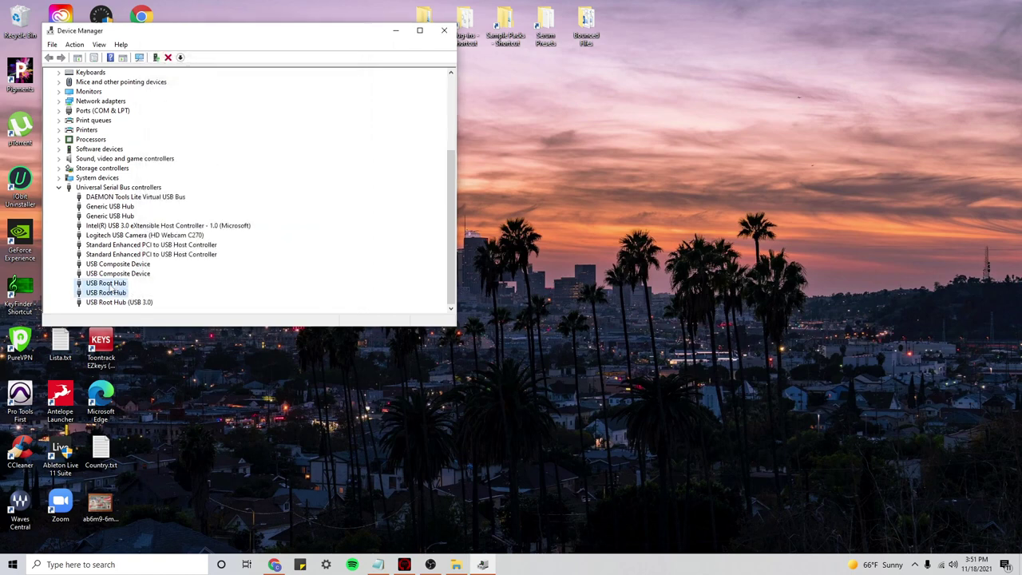
{"action": "left_click", "coordinate": [316, 84]}
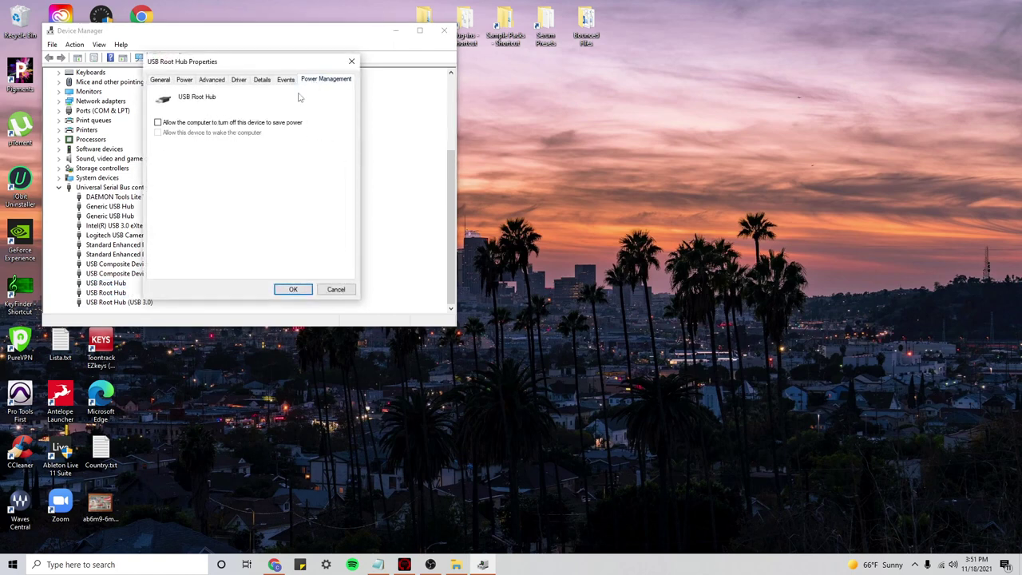
{"action": "left_click", "coordinate": [293, 289]}
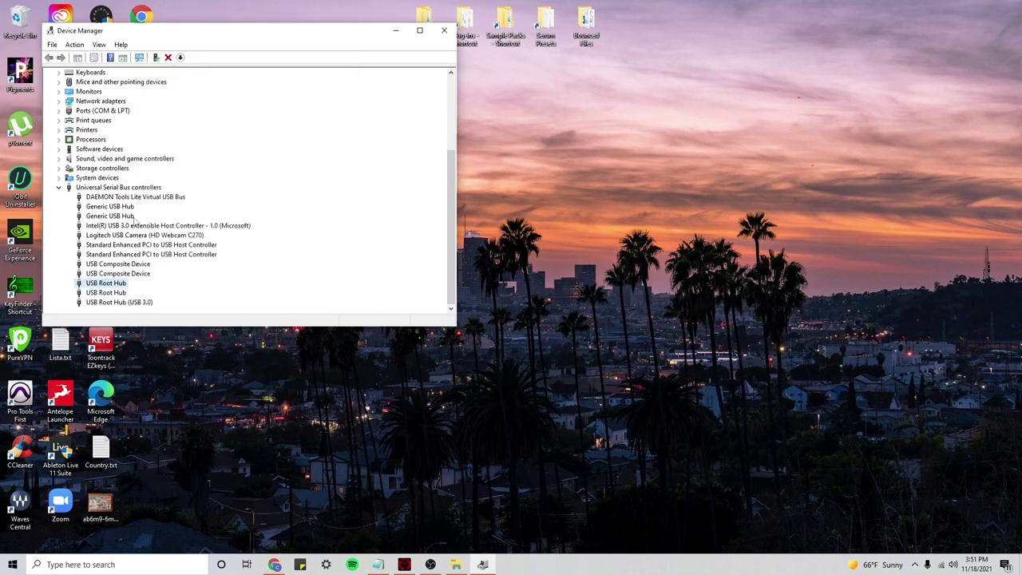
Keep both Generic USB Hubs from being turned off to save power, then close Device Manager.
{"action": "double_click", "coordinate": [117, 216]}
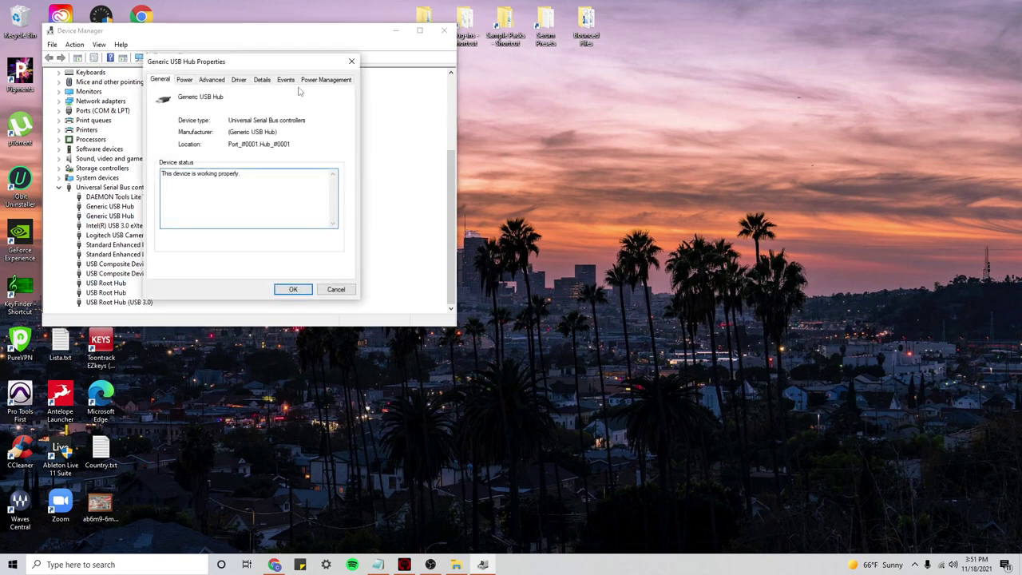
{"action": "left_click", "coordinate": [312, 84]}
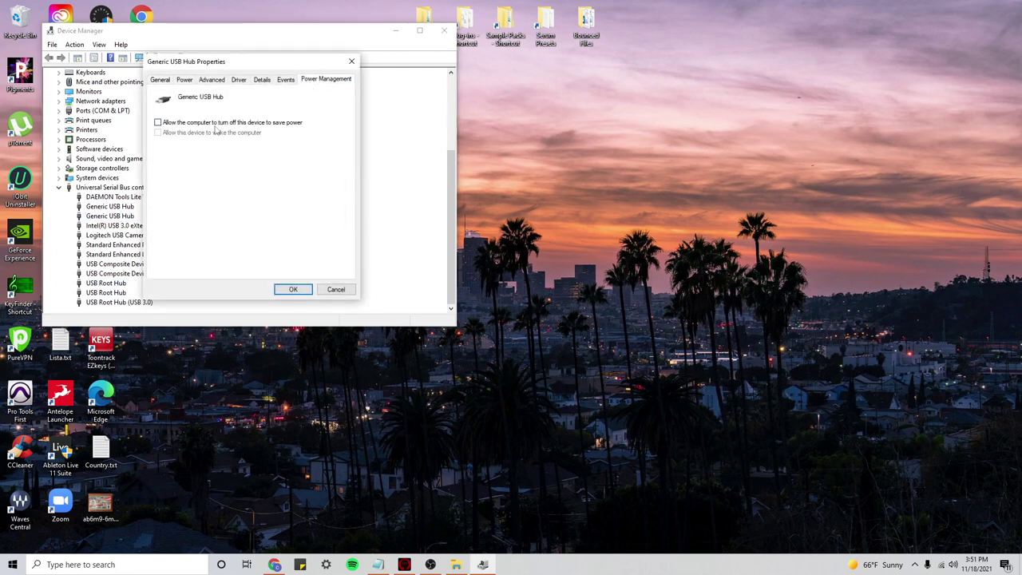
{"action": "left_click", "coordinate": [293, 289]}
{"action": "double_click", "coordinate": [120, 206]}
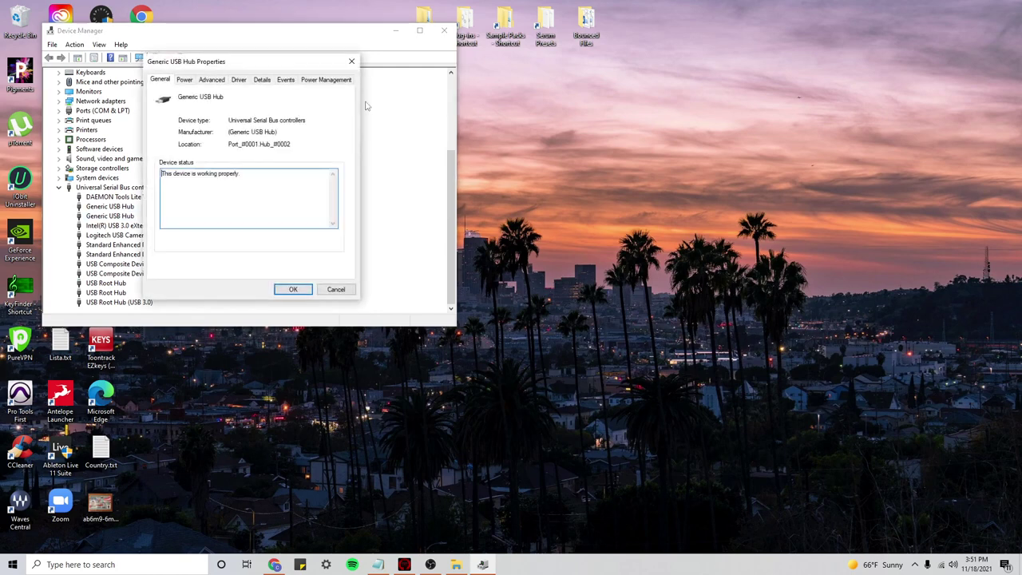
{"action": "left_click", "coordinate": [329, 81]}
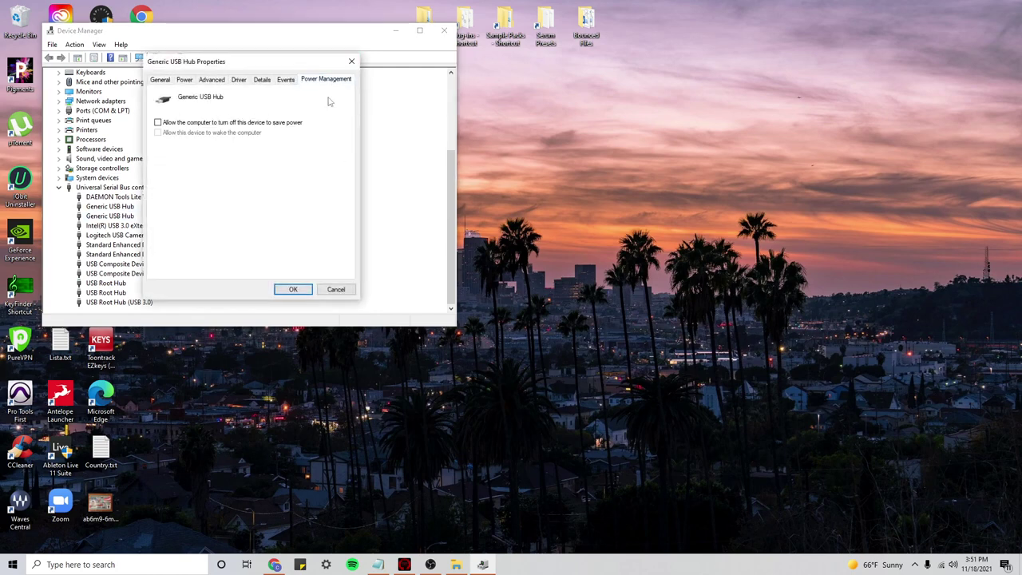
{"action": "left_click", "coordinate": [293, 290]}
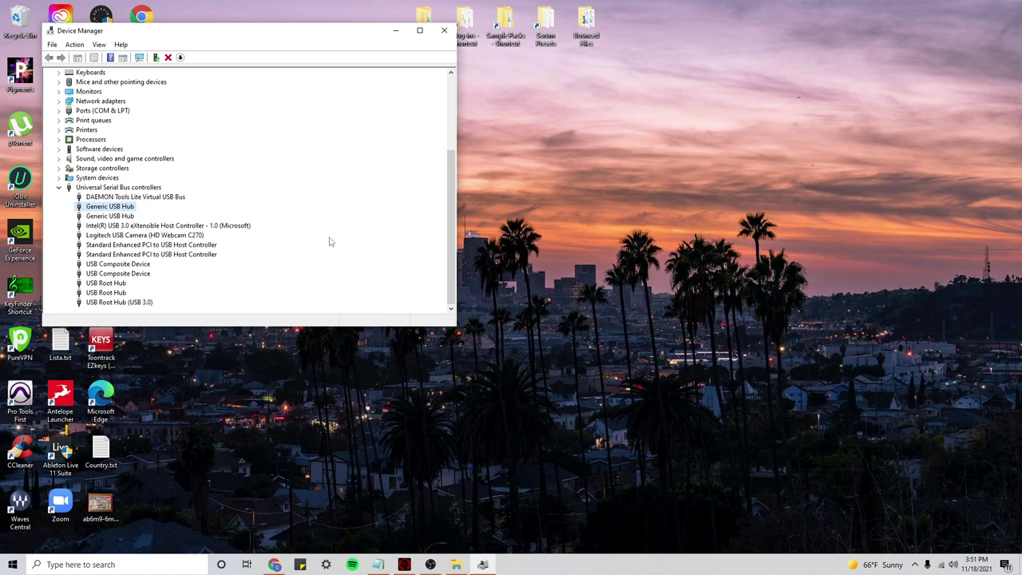
{"action": "left_click", "coordinate": [444, 30]}
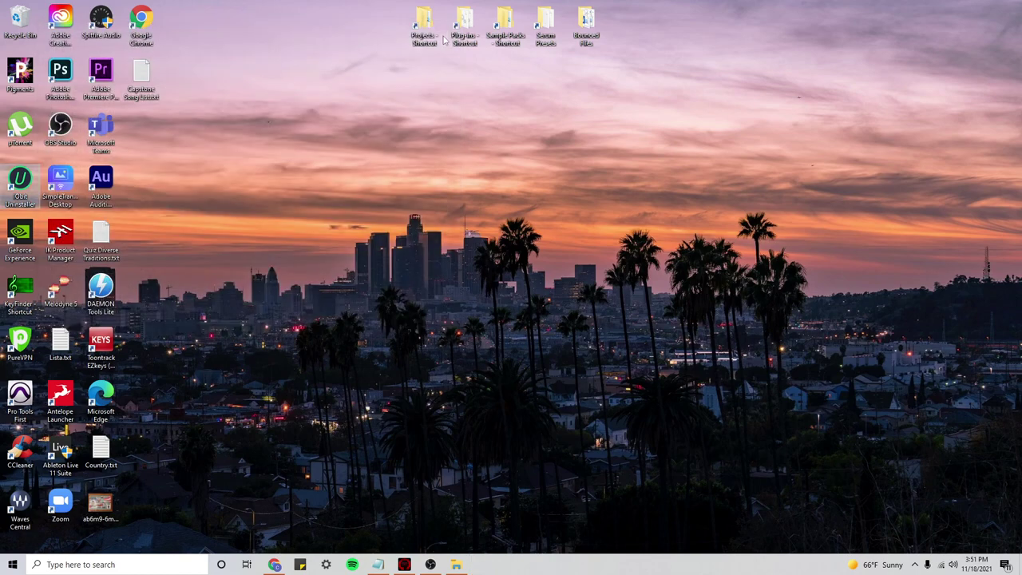
{"action": "double_click", "coordinate": [27, 195]}
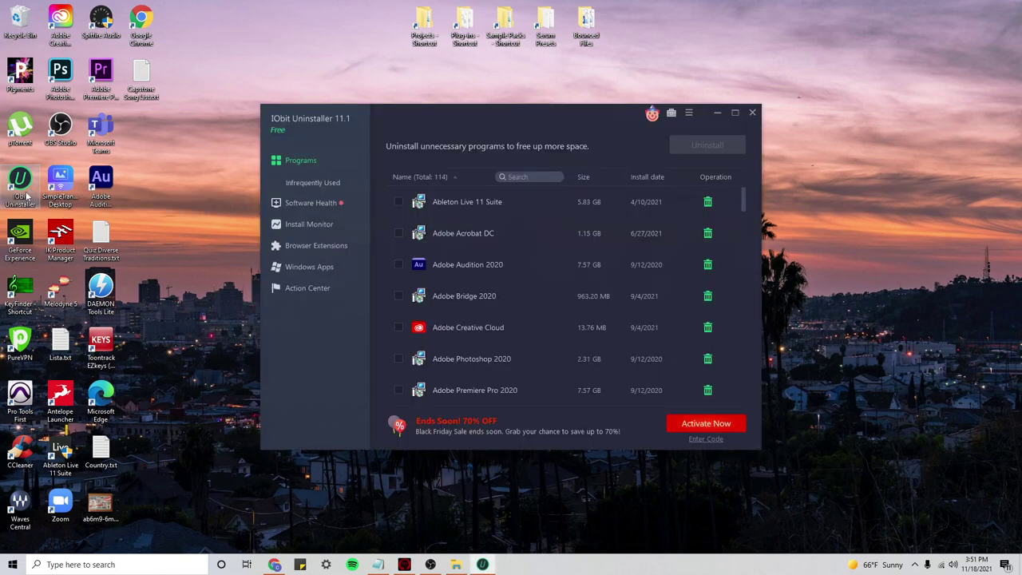
{"action": "left_click", "coordinate": [534, 177]}
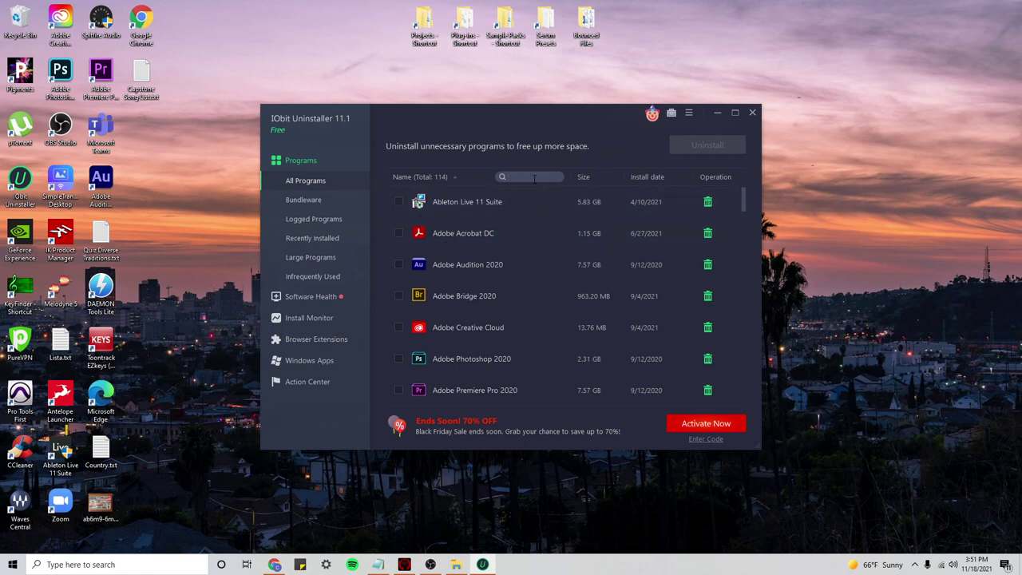
{"action": "type", "text": "ant"}
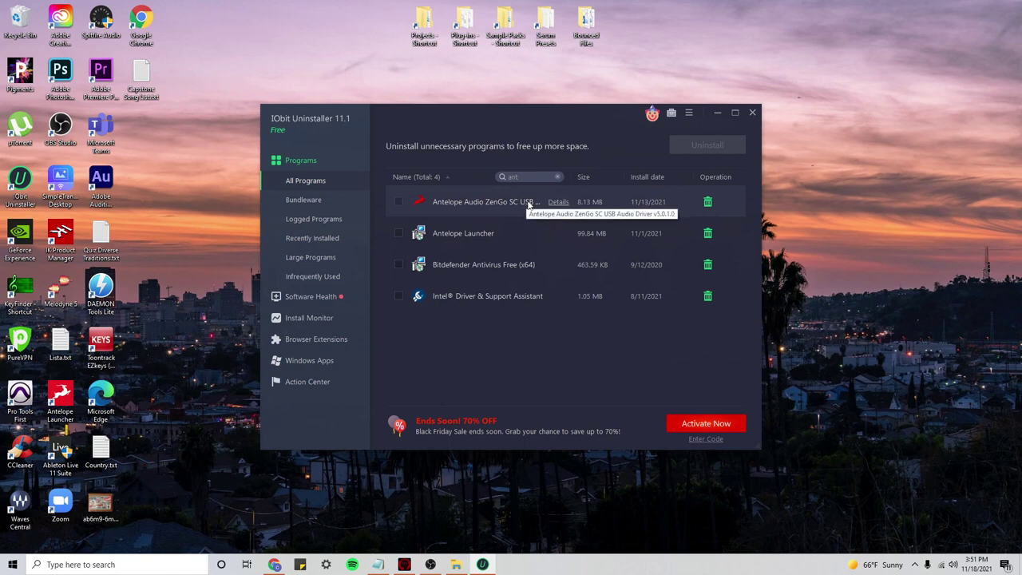
{"action": "left_click", "coordinate": [400, 202]}
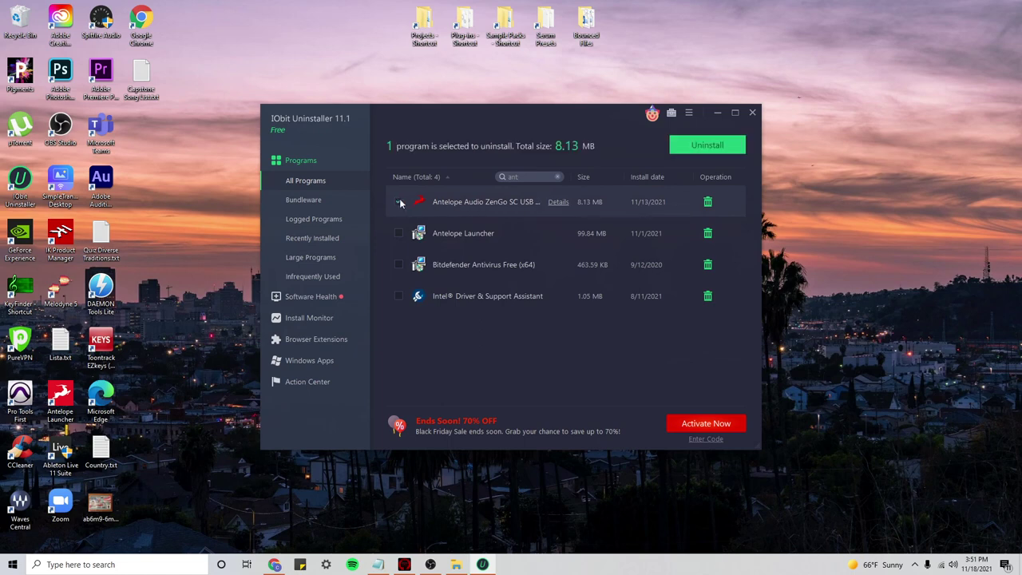
{"action": "left_click", "coordinate": [752, 113]}
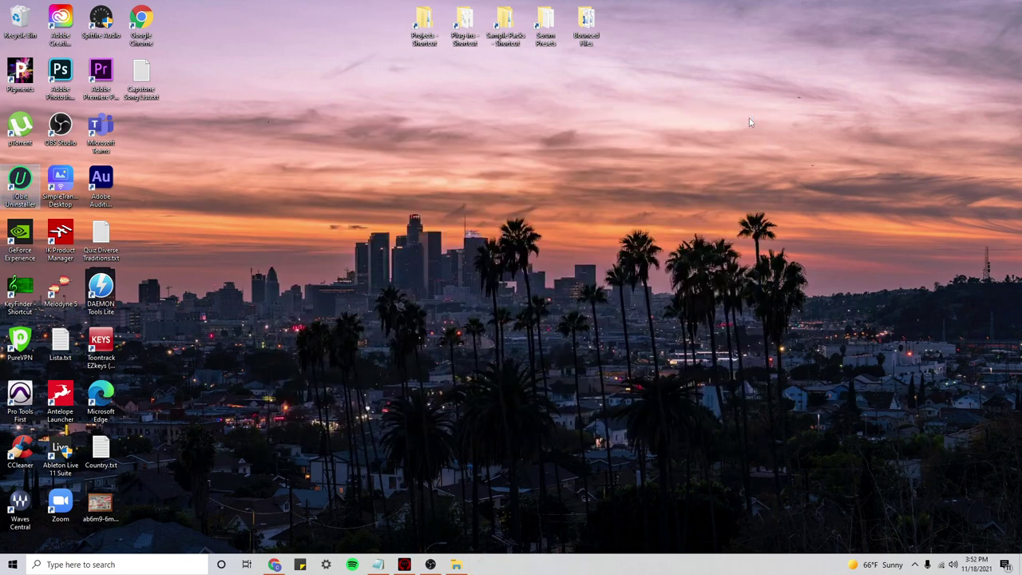
{"action": "left_click", "coordinate": [458, 566]}
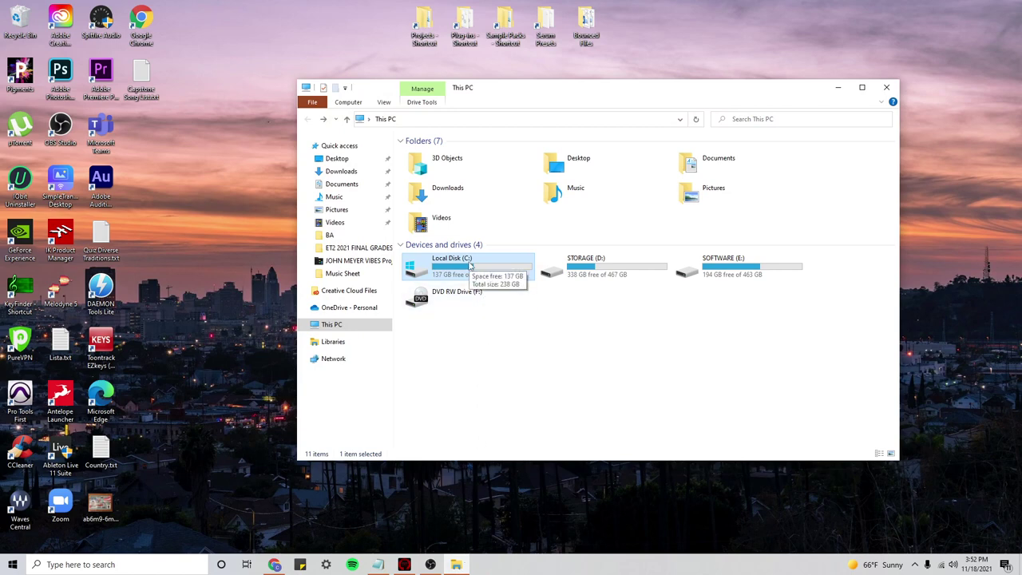
{"action": "double_click", "coordinate": [439, 273]}
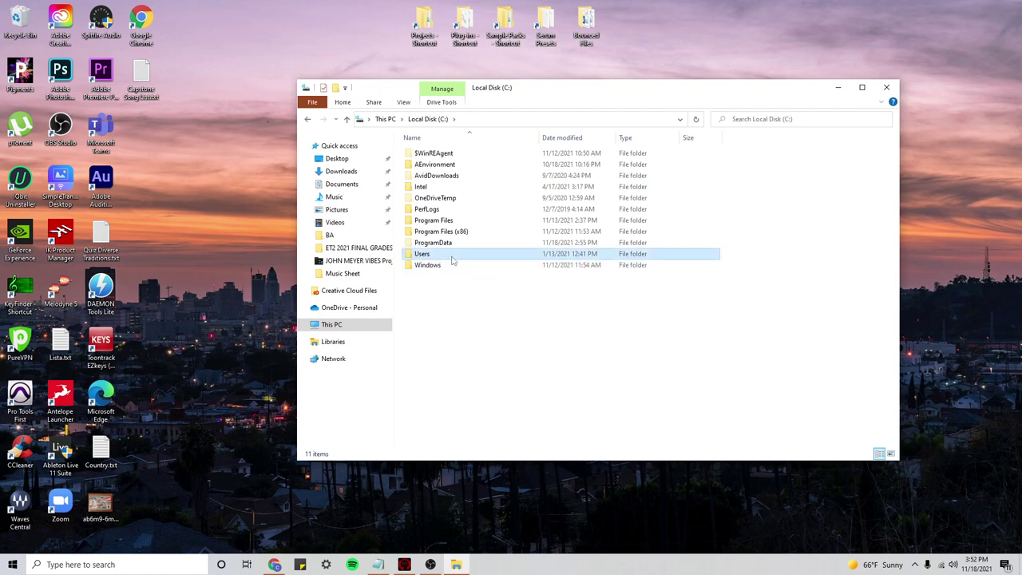
{"action": "double_click", "coordinate": [451, 256]}
{"action": "double_click", "coordinate": [438, 176]}
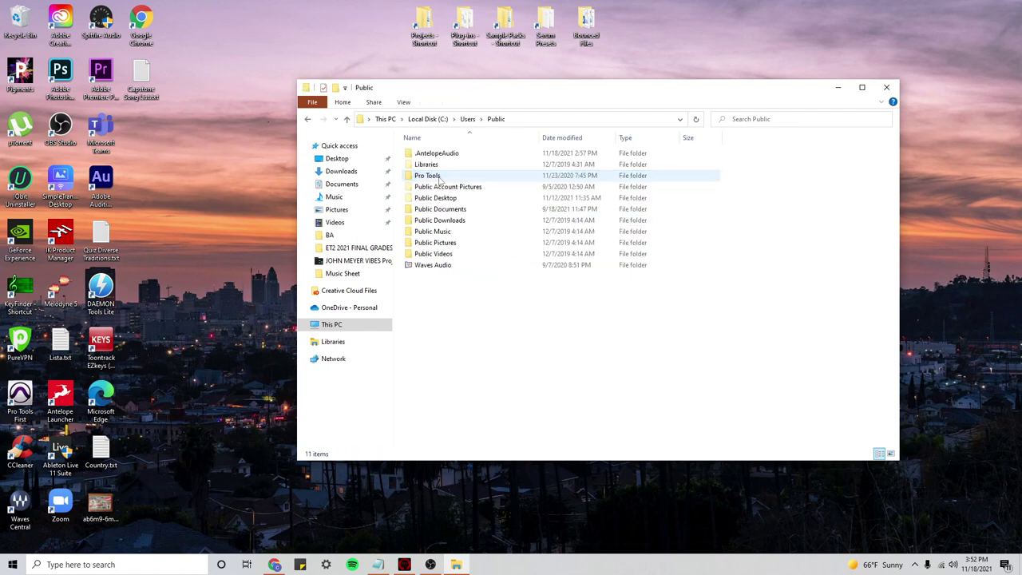
{"action": "double_click", "coordinate": [454, 155]}
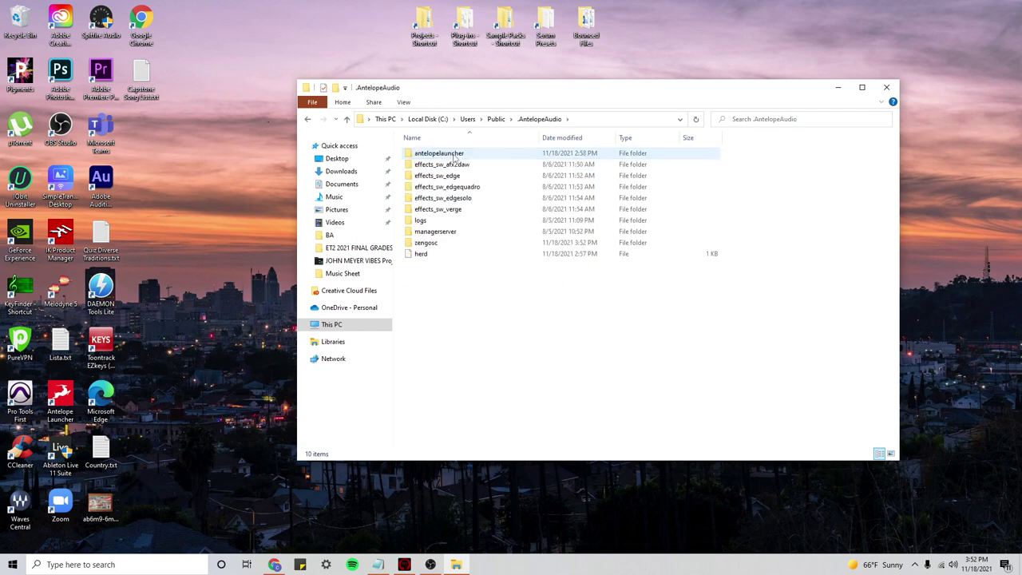
{"action": "double_click", "coordinate": [444, 242]}
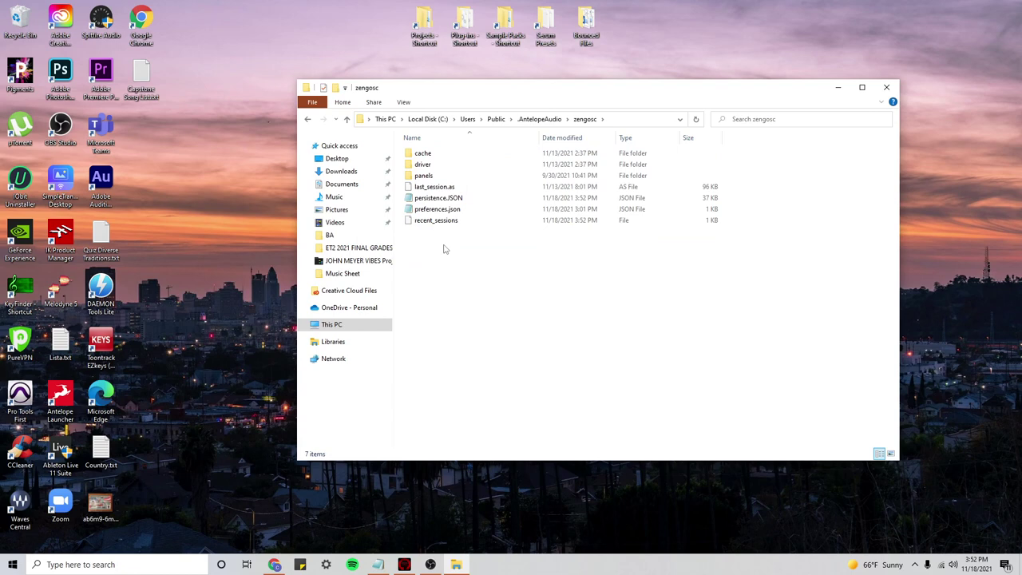
{"action": "double_click", "coordinate": [423, 165]}
{"action": "left_click_drag", "start_coordinate": [428, 182], "coordinate": [418, 148]}
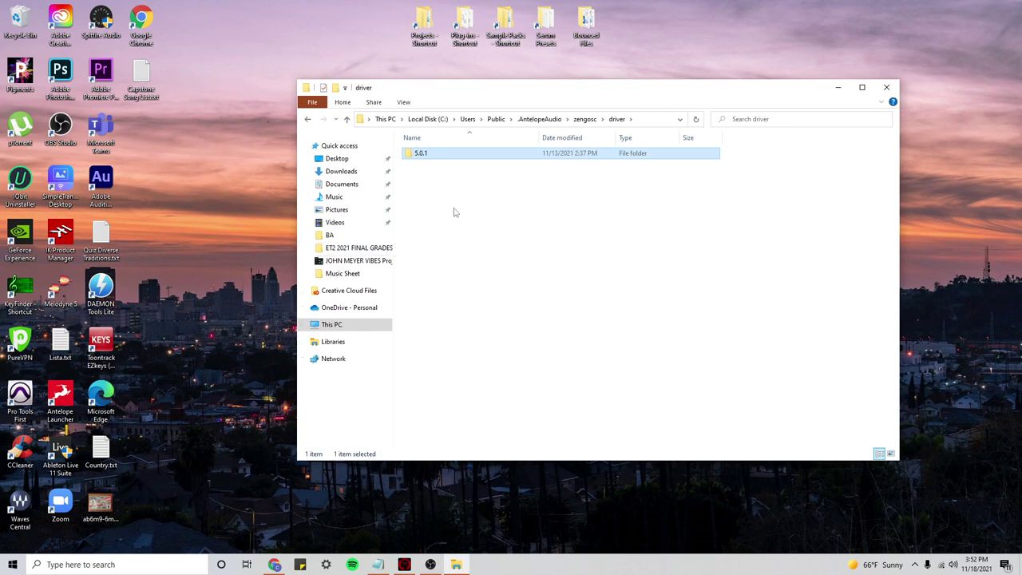
{"action": "left_click", "coordinate": [888, 88]}
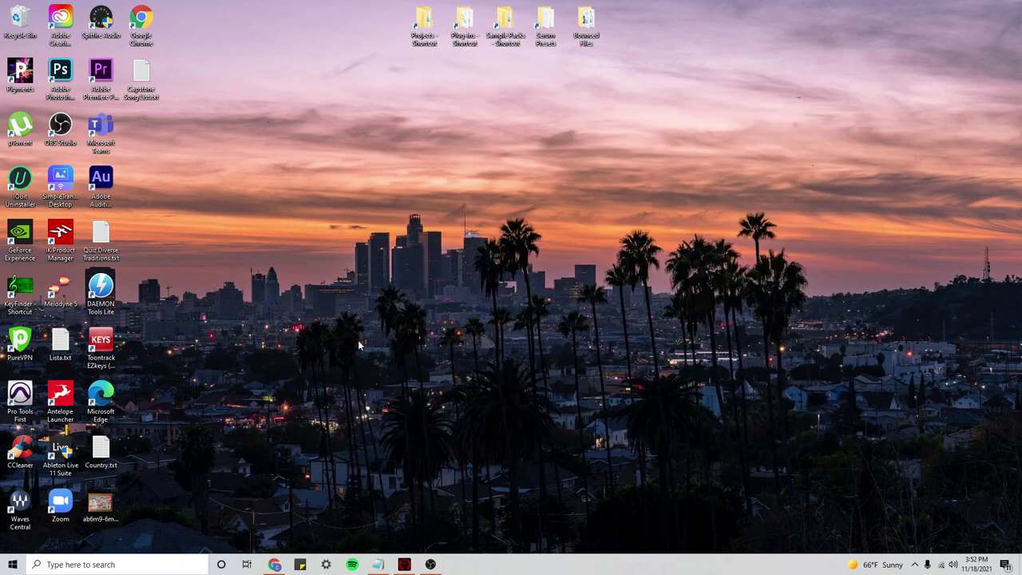
Download the Zen Go Windows 10 Driver from the Launchers section of Antelope Audio's support page.
{"action": "left_click", "coordinate": [275, 565]}
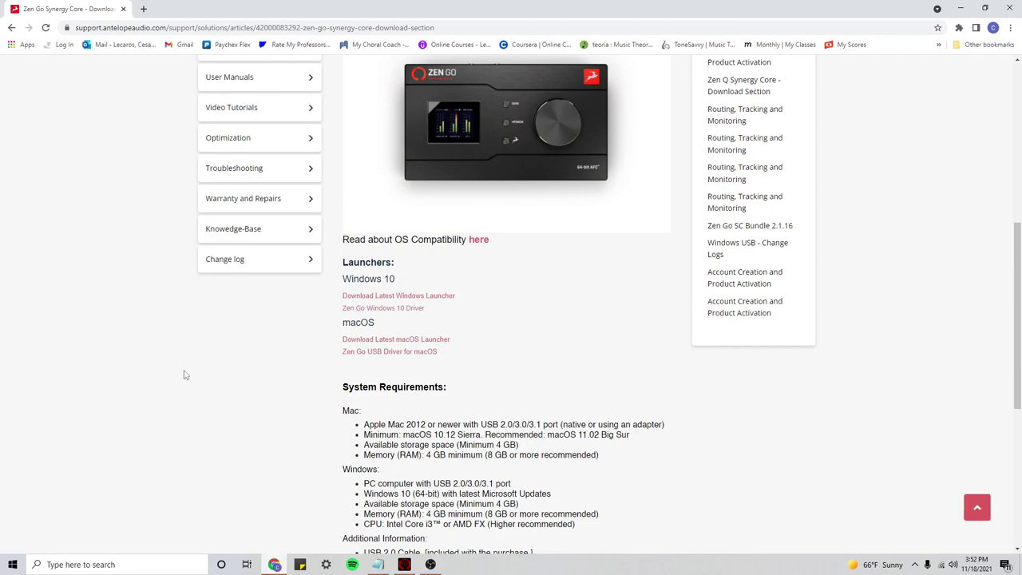
{"action": "scroll", "coordinate": [172, 256], "scroll_direction": "up", "scroll_amount": 2}
{"action": "scroll", "coordinate": [142, 73], "scroll_direction": "up", "scroll_amount": 4}
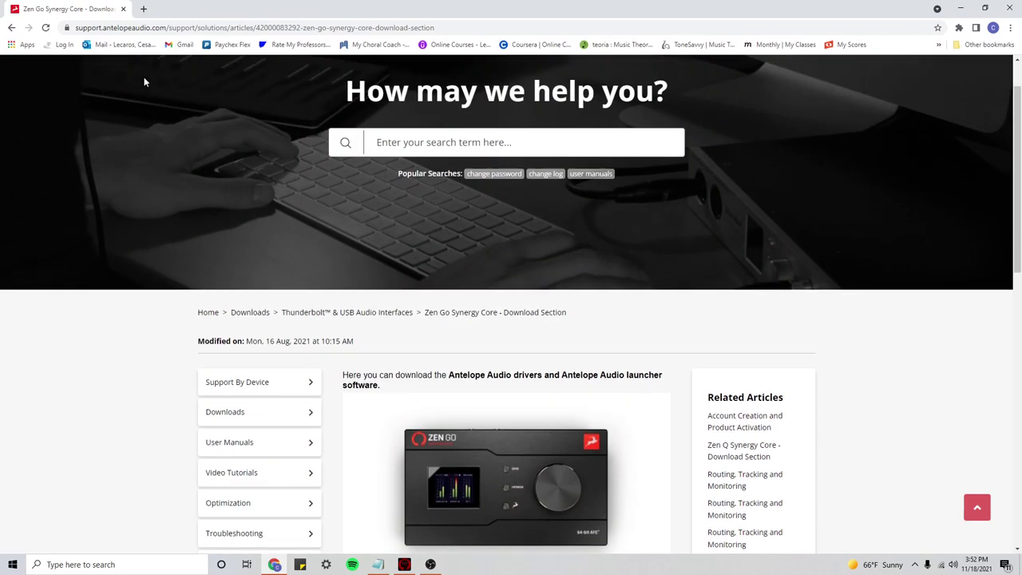
{"action": "scroll", "coordinate": [226, 156], "scroll_direction": "down", "scroll_amount": 3}
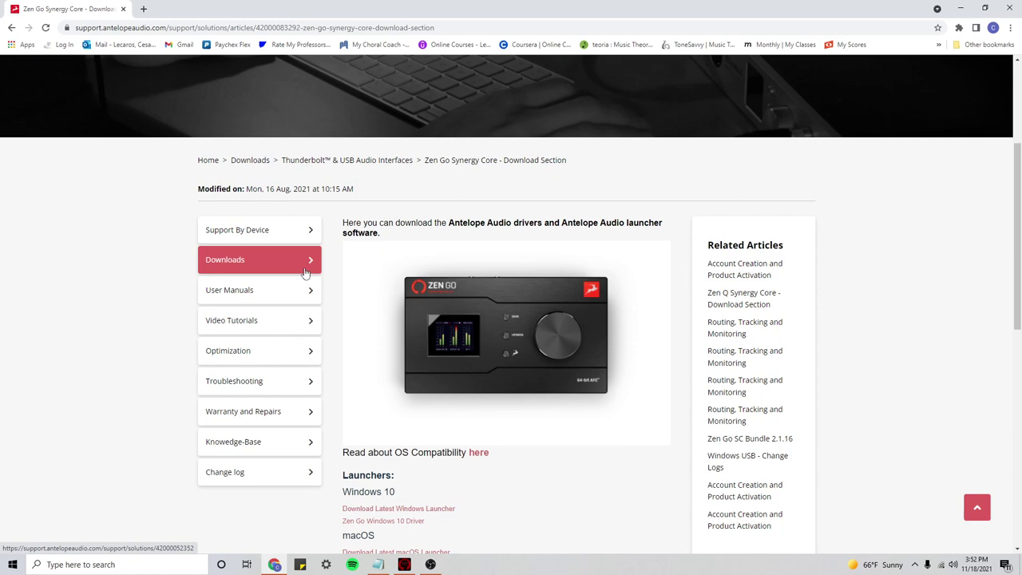
{"action": "scroll", "coordinate": [360, 293], "scroll_direction": "down", "scroll_amount": 2}
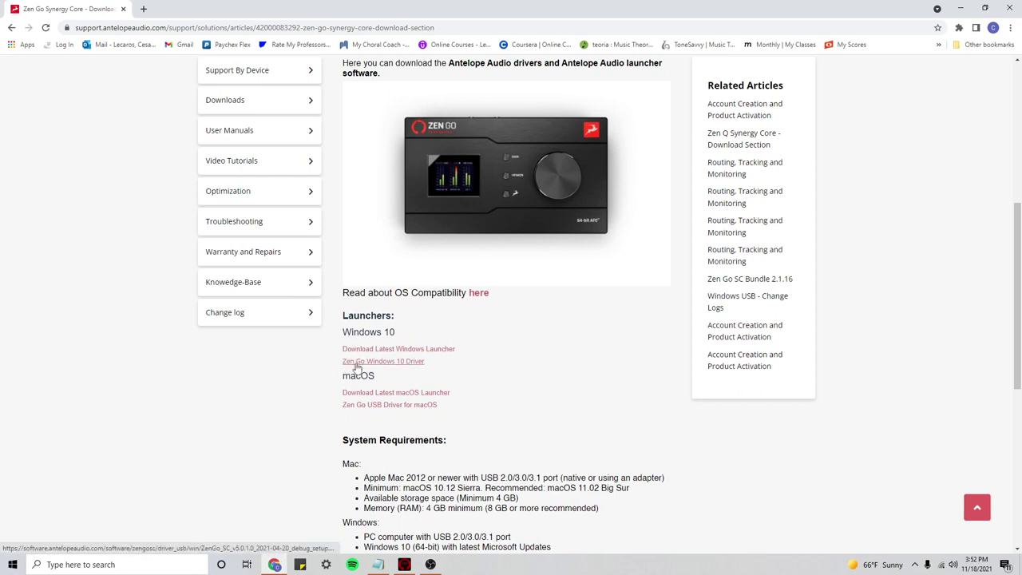
{"action": "left_click", "coordinate": [358, 364]}
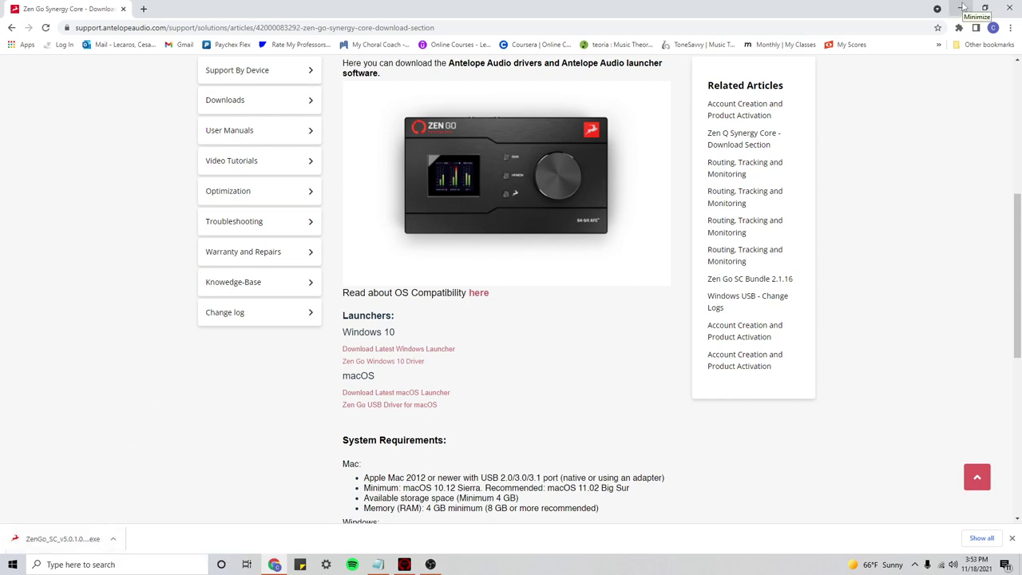
Minimize Chrome and restore the OBS Studio window from the taskbar.
{"action": "left_click", "coordinate": [964, 7]}
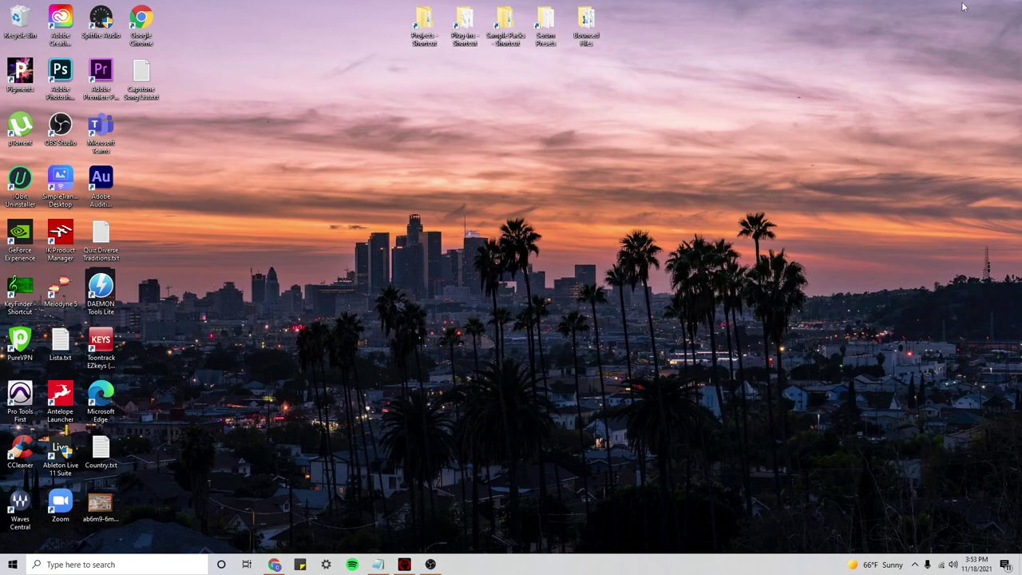
{"action": "left_click", "coordinate": [433, 563]}
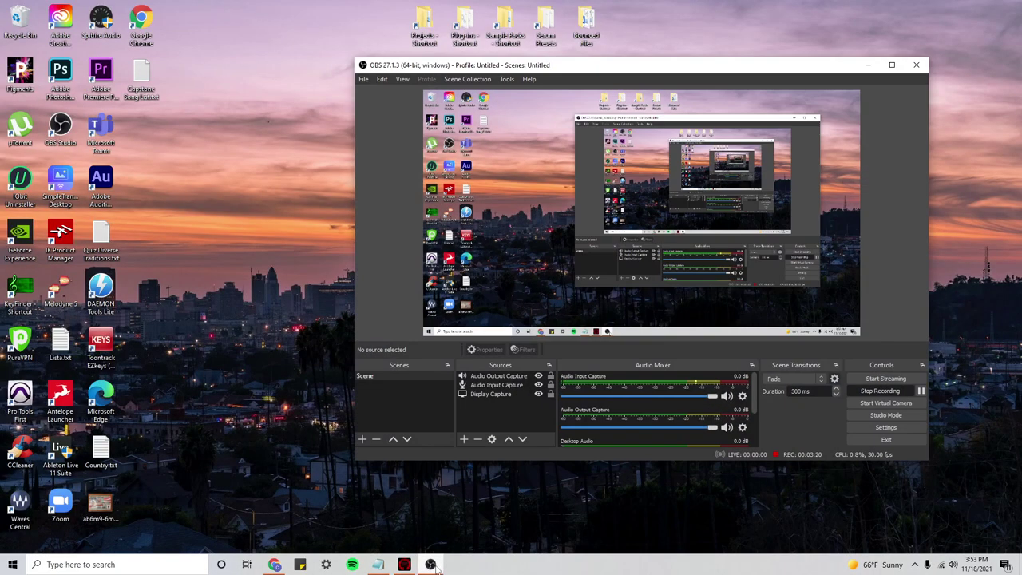